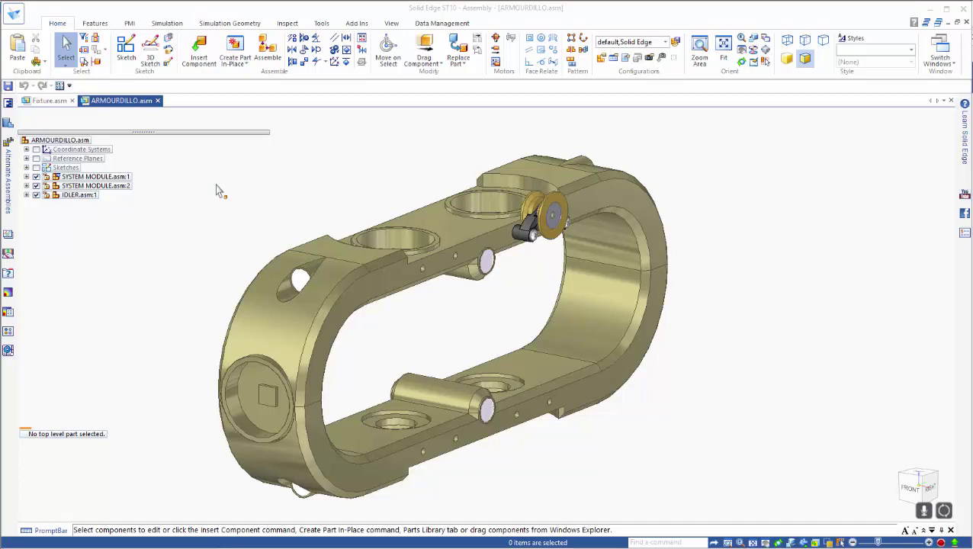
# Start cloning IDLER.asm:1 and define its two mounting-hole faces on the system module as the reference geometry.
pyautogui.click(73, 195)
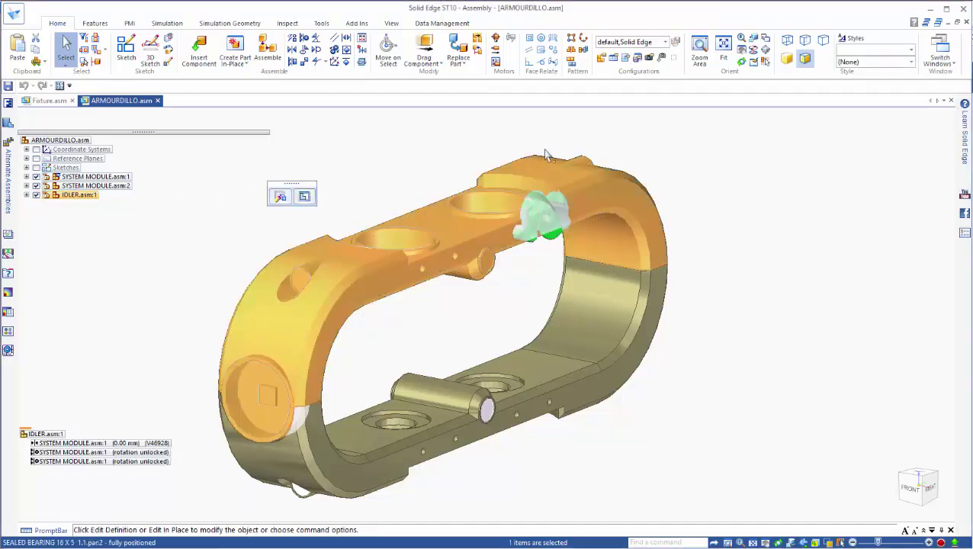
pyautogui.click(586, 58)
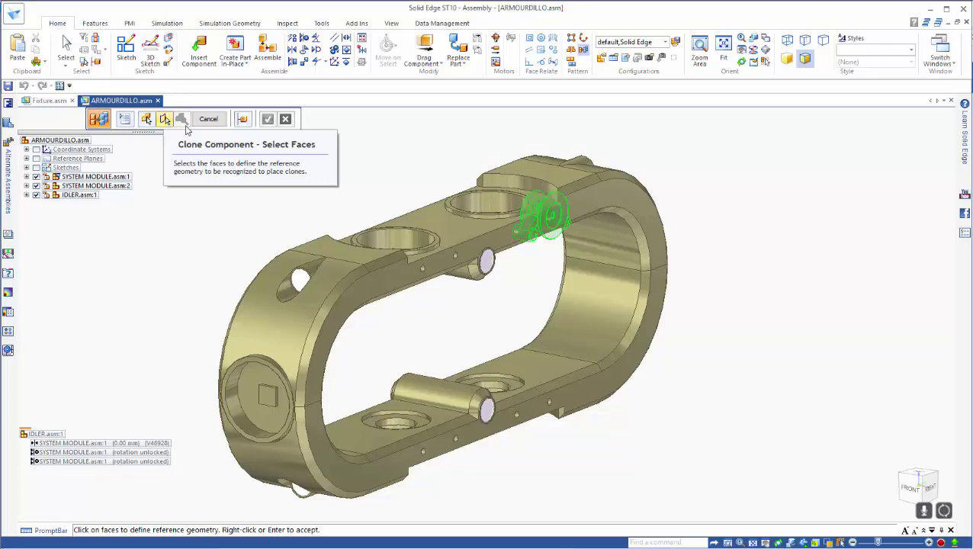
pyautogui.scroll(5, 376, 155)
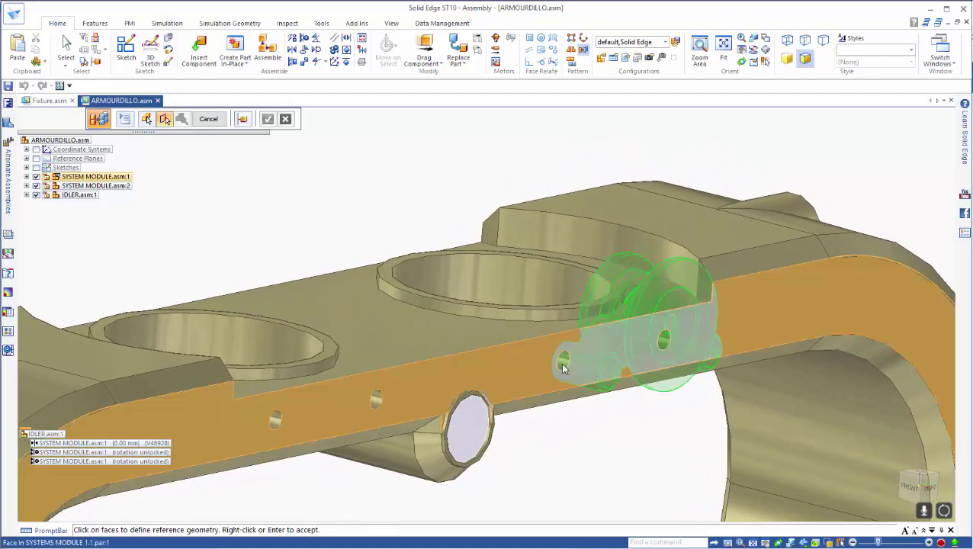
pyautogui.click(563, 357)
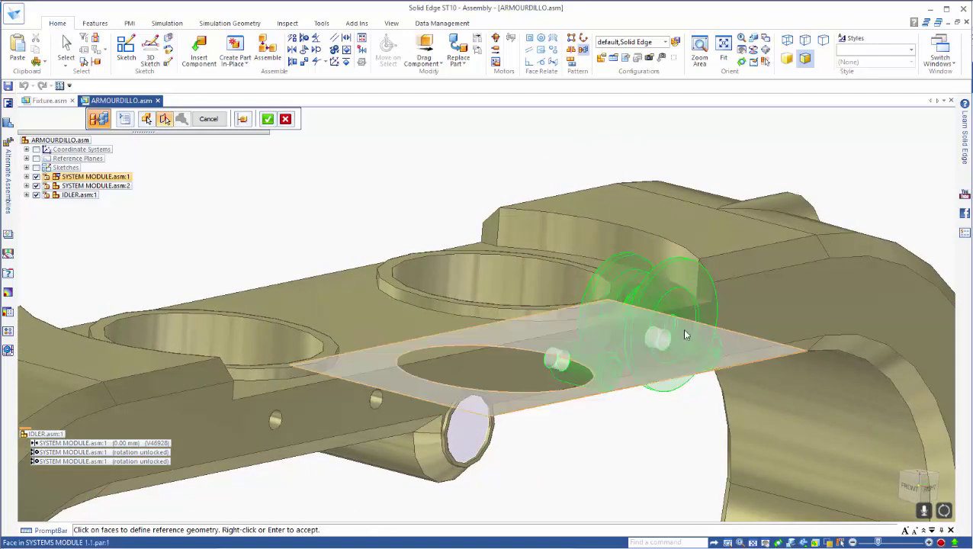
pyautogui.hotkey('ctrl', 'r')
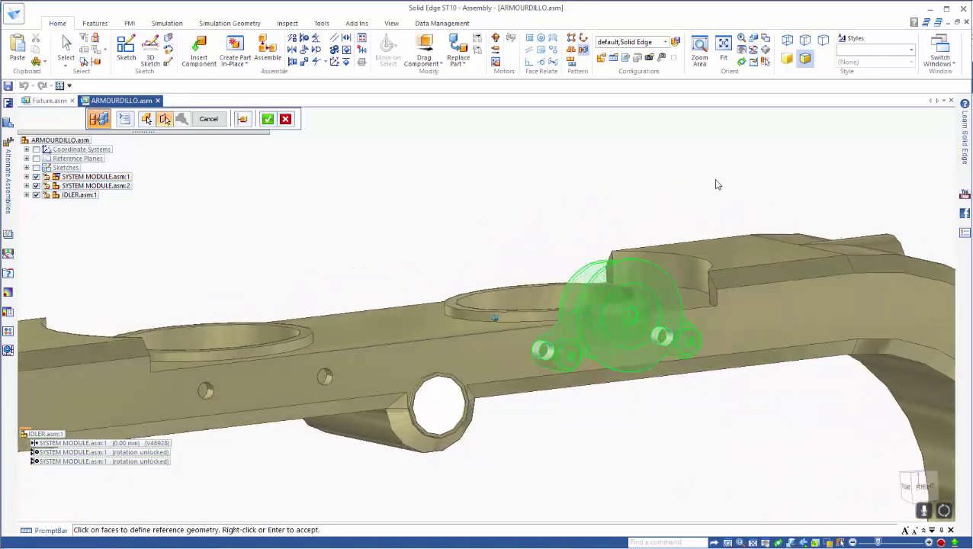
pyautogui.hotkey('ctrl', 'Right')
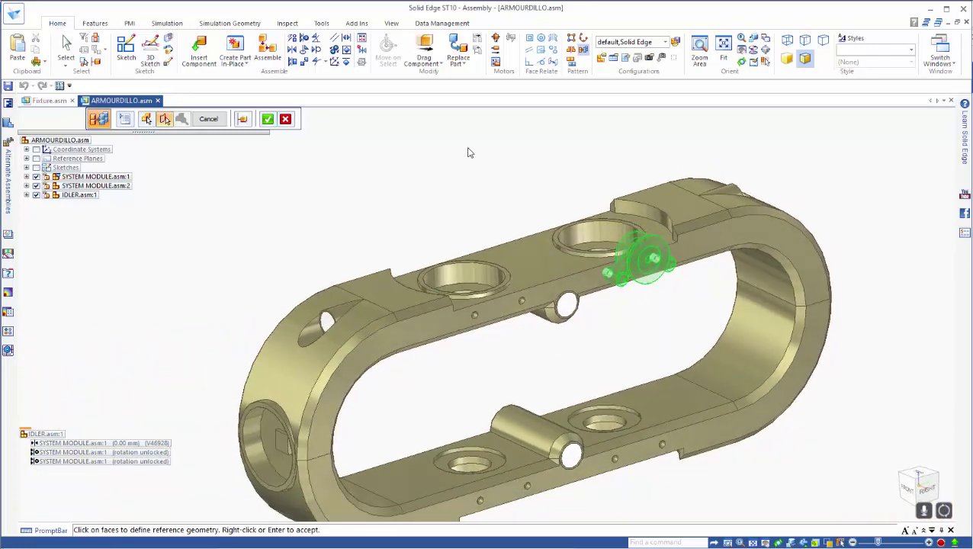
pyautogui.rightClick(470, 152)
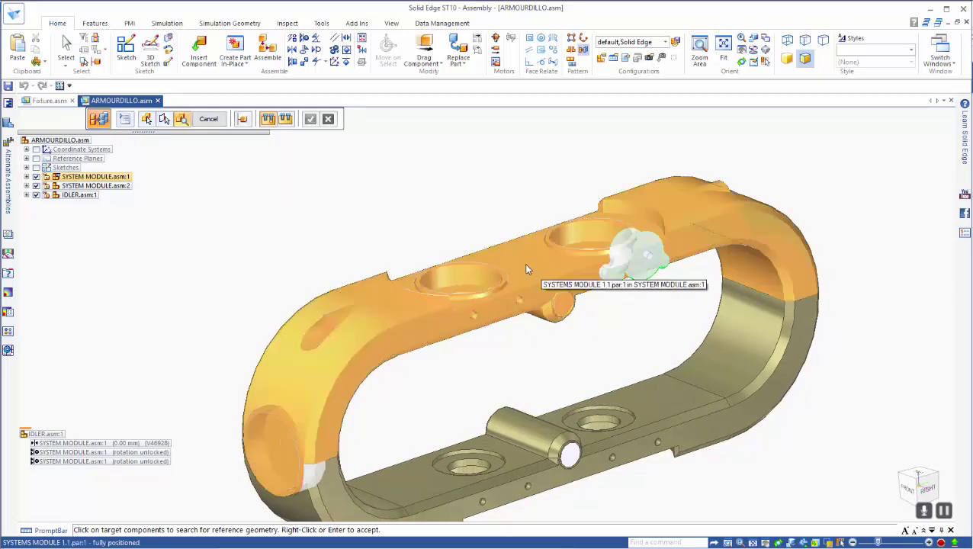
# Choose both SYSTEM MODULE subassemblies as targets and accept the search for matching idler locations.
pyautogui.click(532, 267)
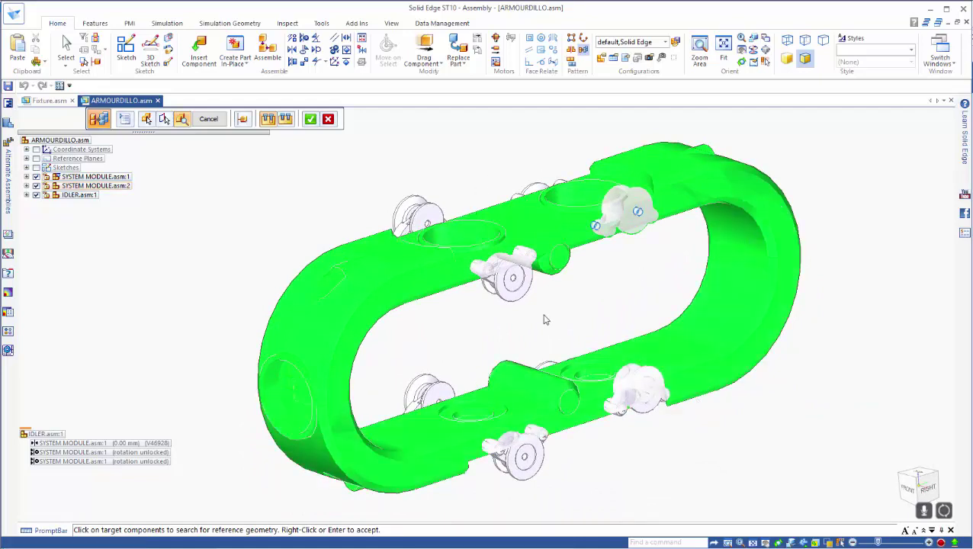
pyautogui.scroll(2, 545, 320)
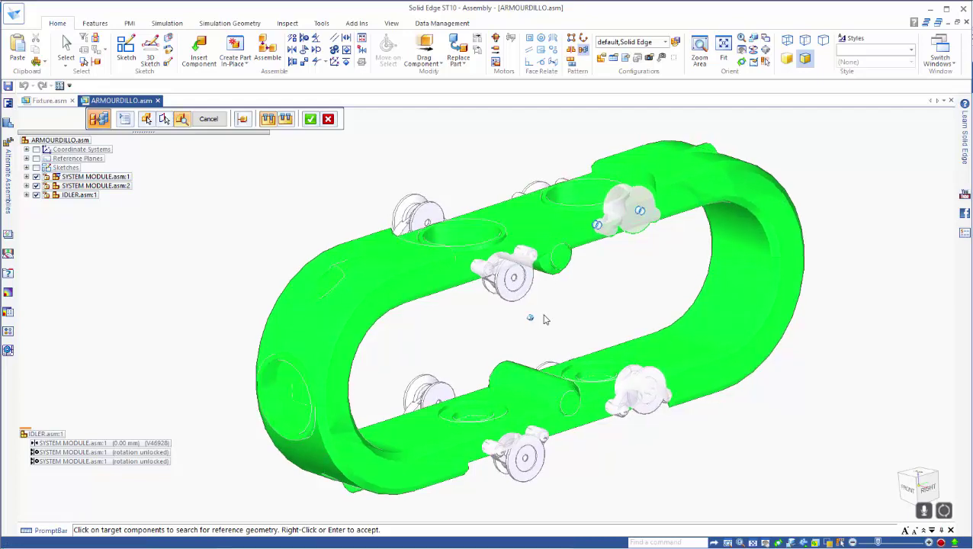
pyautogui.keyDown('shift'); pyautogui.moveTo(544, 319); pyautogui.dragTo(544, 329, button='middle'); pyautogui.keyUp('shift')
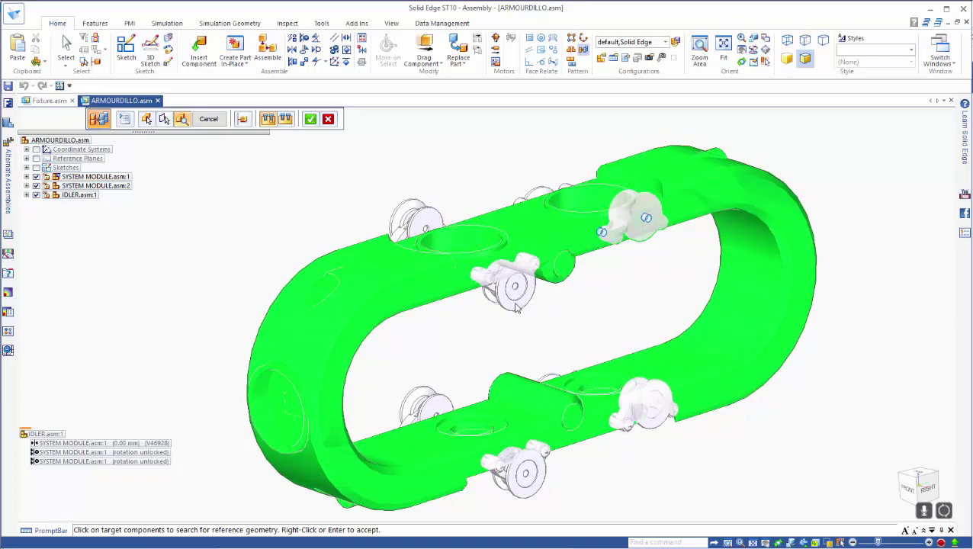
pyautogui.scroll(2, 515, 305)
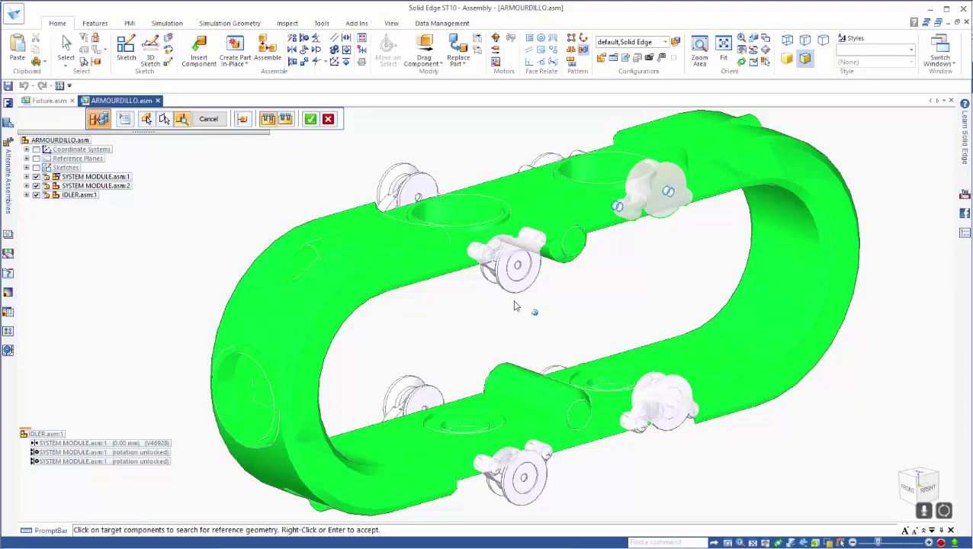
pyautogui.moveTo(515, 305)
pyautogui.mouseDown(button='middle')
pyautogui.moveTo(574, 321)
pyautogui.moveTo(528, 298)
pyautogui.moveTo(559, 305)
pyautogui.mouseUp(button='middle')
pyautogui.scroll(-2, 574, 320)
pyautogui.rightClick(559, 304)
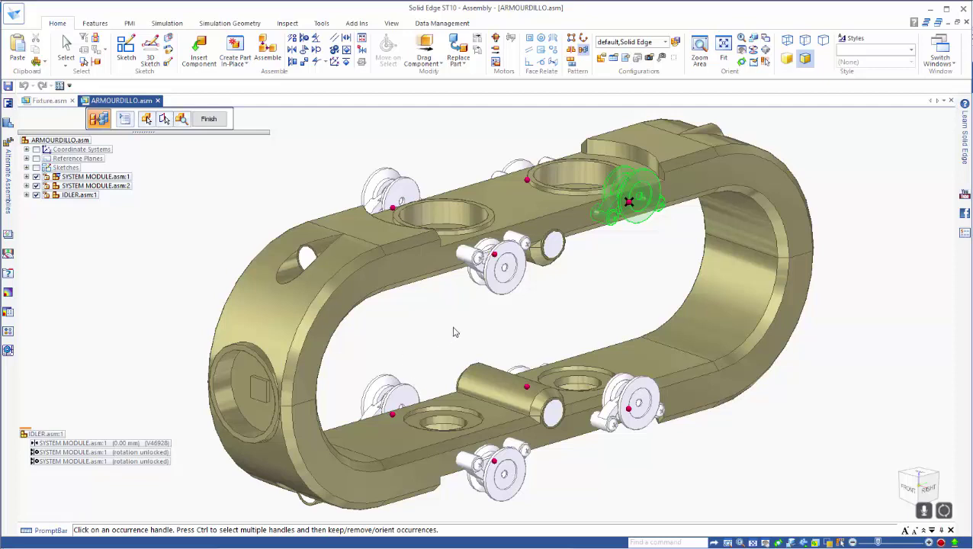
# Switch the two upper and two lower idler clones flanking the central bosses, front and rear, to their next orientation.
pyautogui.click(529, 183)
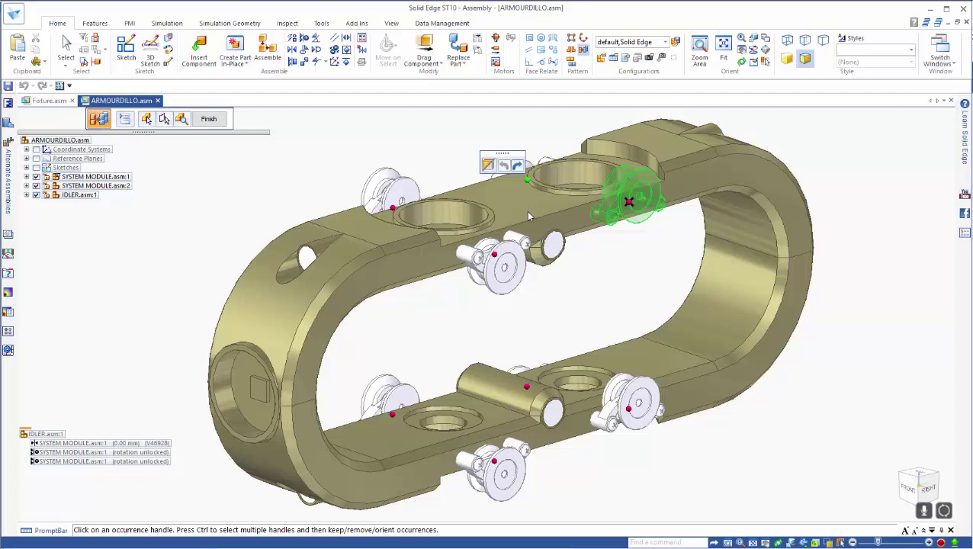
pyautogui.keyDown('ctrl'); pyautogui.click(496, 256); pyautogui.keyUp('ctrl')
pyautogui.keyDown('ctrl'); pyautogui.click(526, 388); pyautogui.keyUp('ctrl')
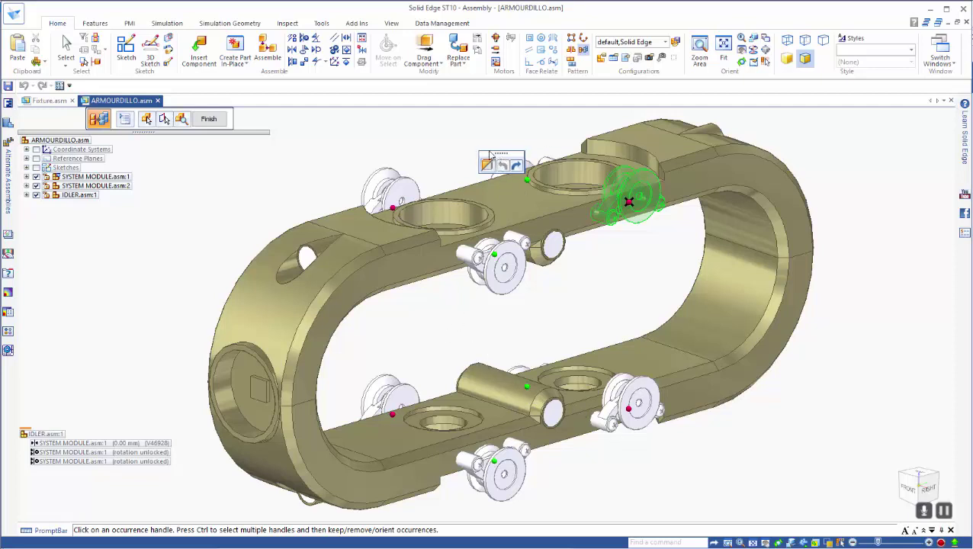
pyautogui.moveTo(503, 153); pyautogui.dragTo(457, 140)
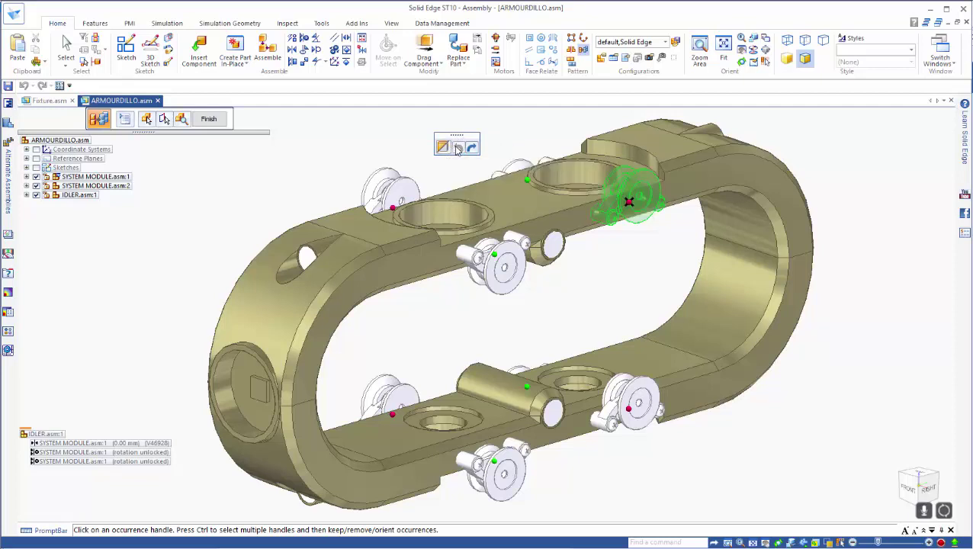
pyautogui.click(472, 148)
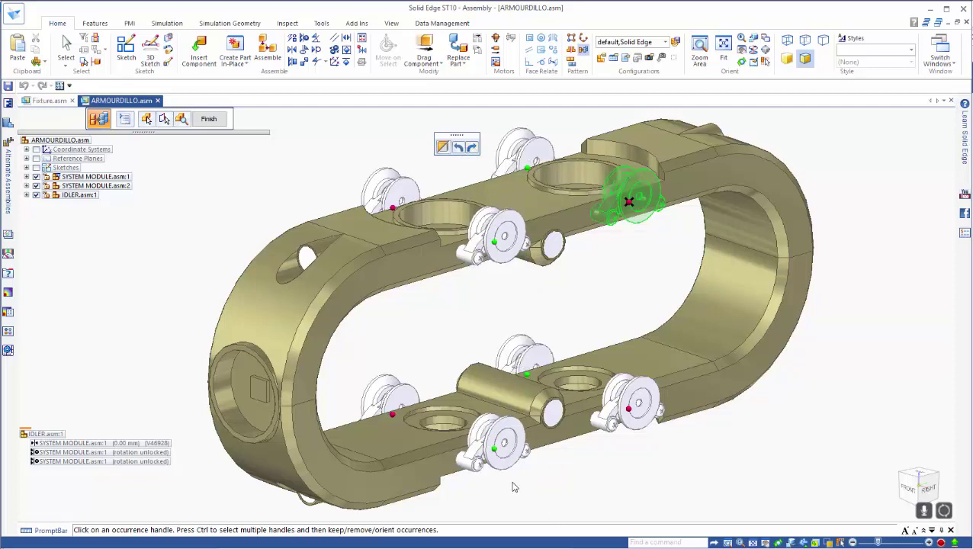
pyautogui.click(560, 490)
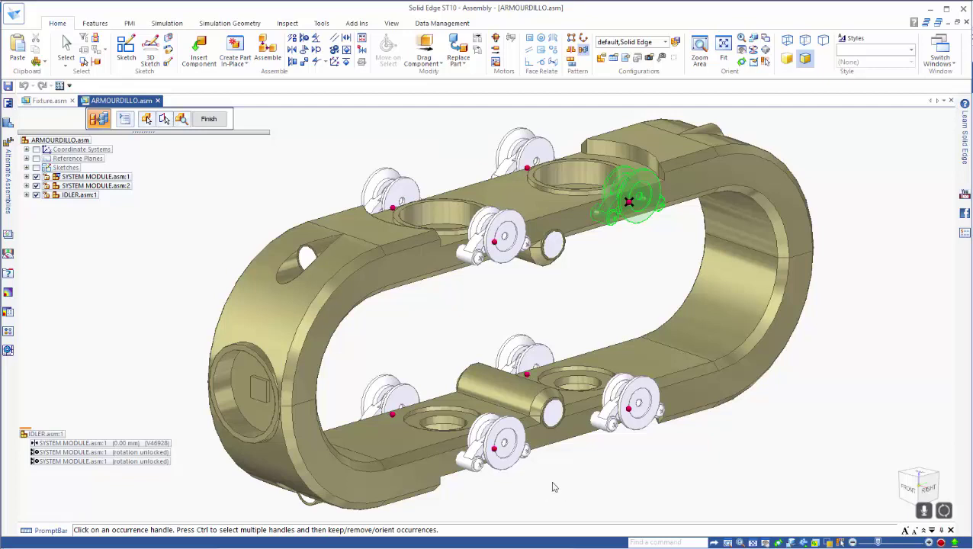
# Try the next orientation on all four lower-module idler clones, then return them to their first orientation.
pyautogui.click(495, 450)
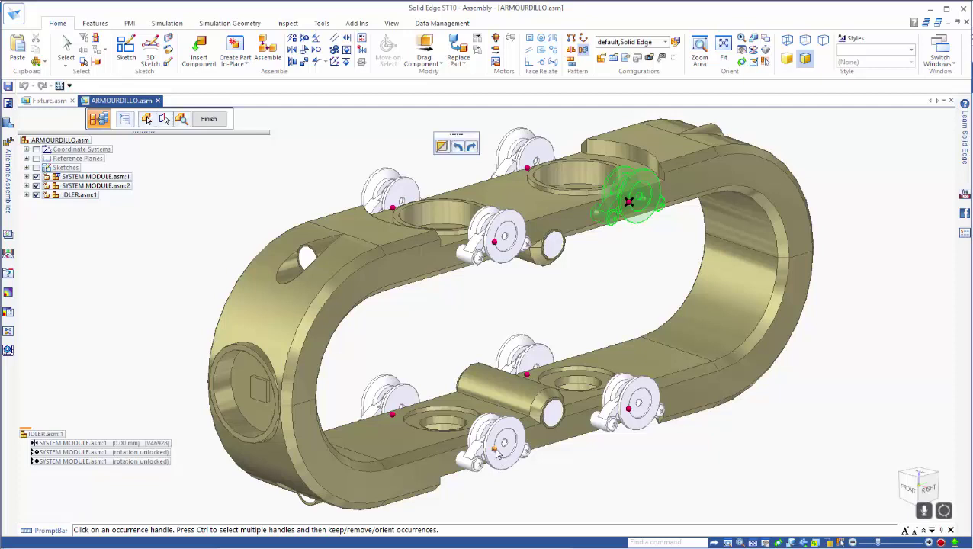
pyautogui.keyDown('ctrl'); pyautogui.click(629, 410); pyautogui.keyUp('ctrl')
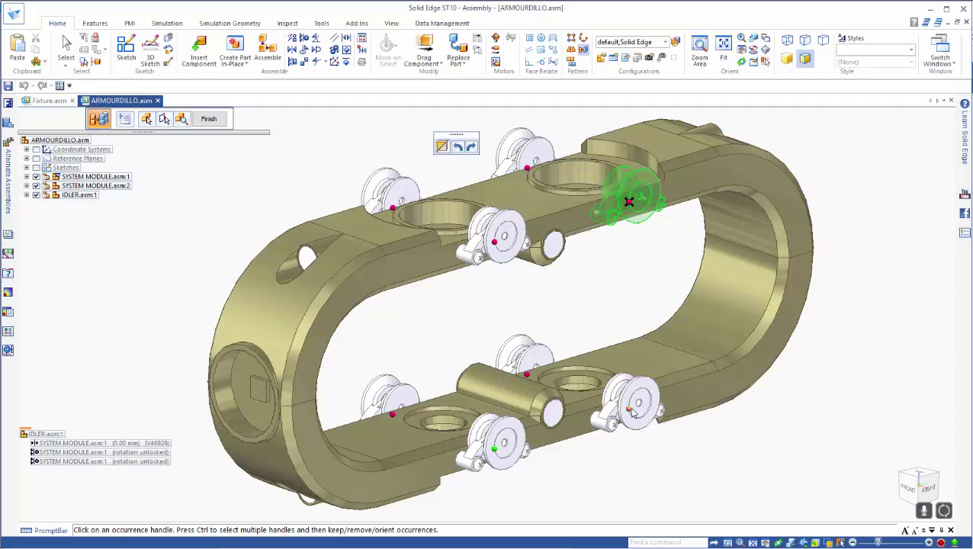
pyautogui.keyDown('ctrl'); pyautogui.click(526, 375); pyautogui.keyUp('ctrl')
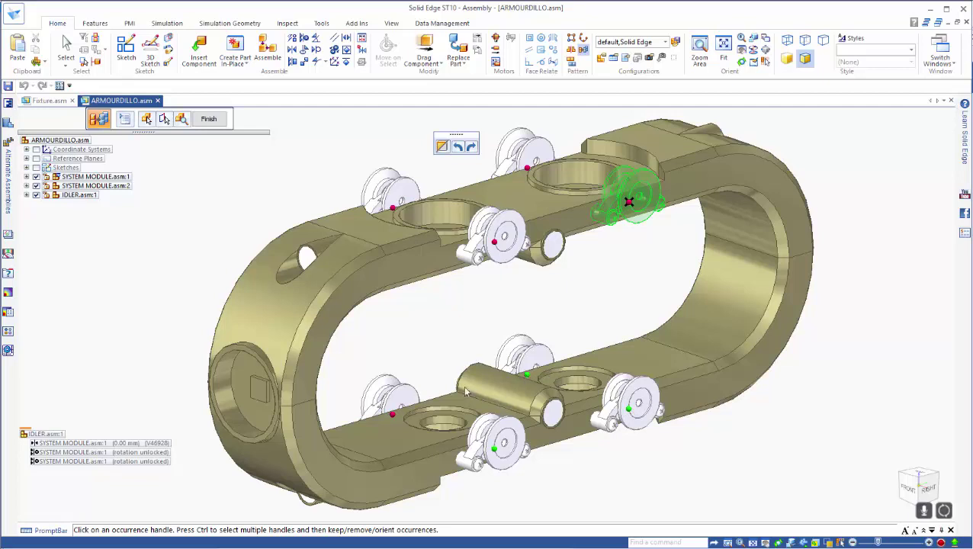
pyautogui.keyDown('ctrl'); pyautogui.click(393, 416); pyautogui.keyUp('ctrl')
pyautogui.click(471, 146)
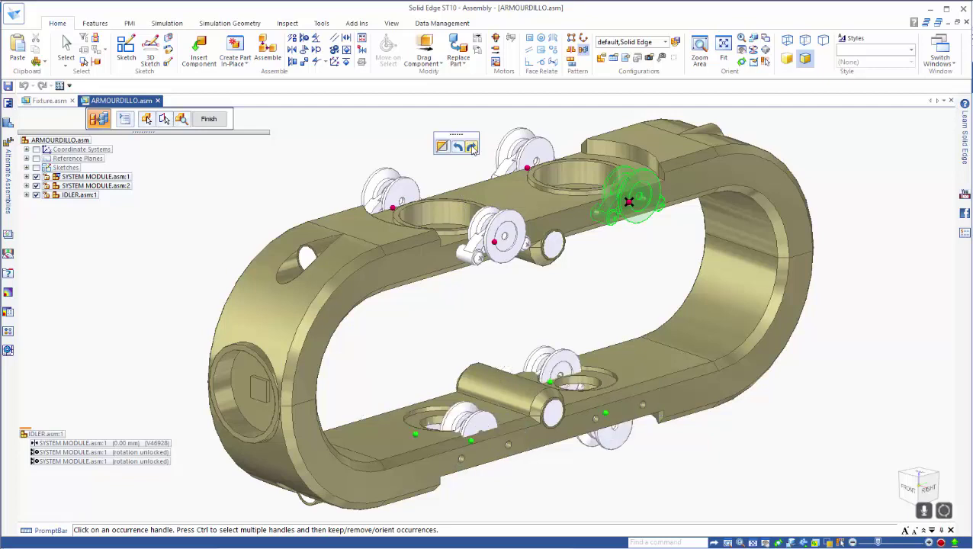
pyautogui.click(460, 148)
pyautogui.click(461, 149)
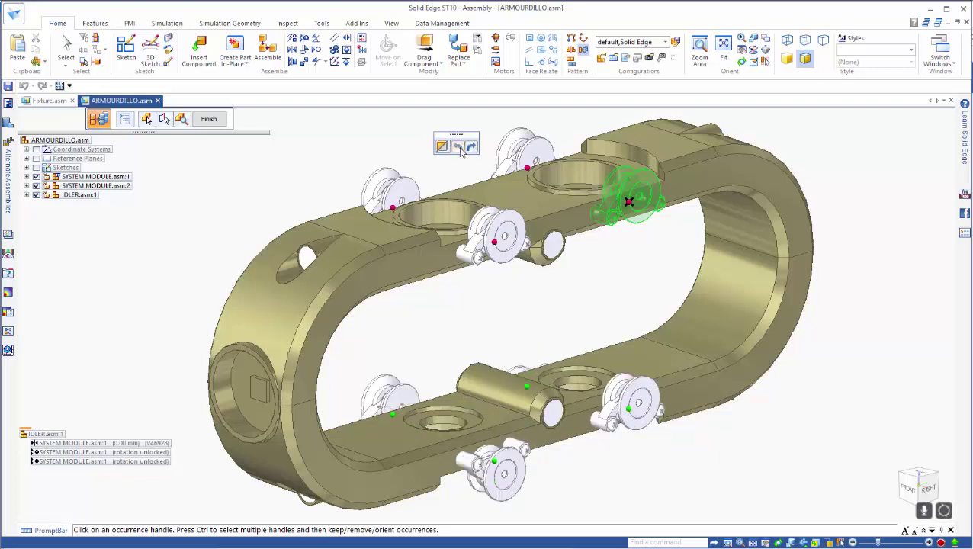
pyautogui.click(438, 325)
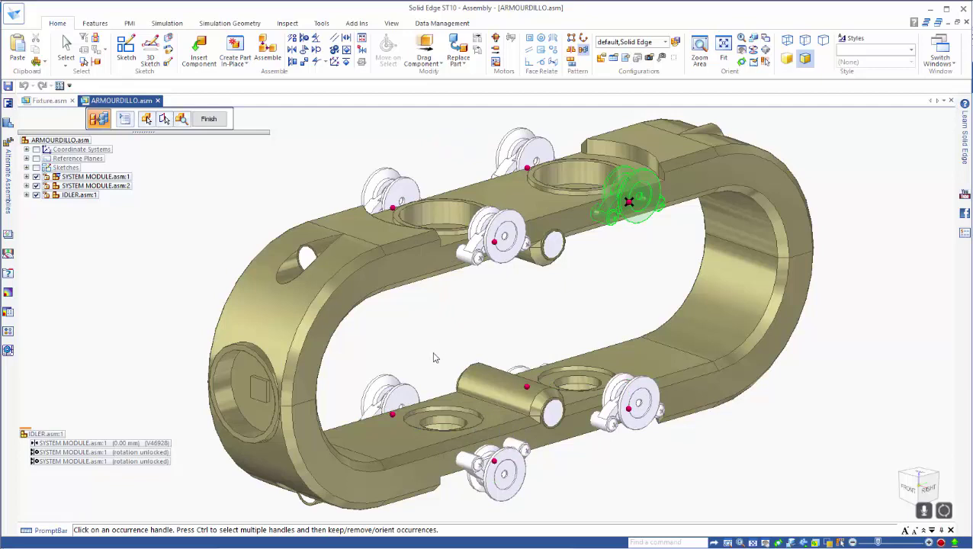
# Change the orientation of the lower rear idler clone nearest the rounded end with the square recess and finish the cloning.
pyautogui.click(392, 418)
pyautogui.click(471, 147)
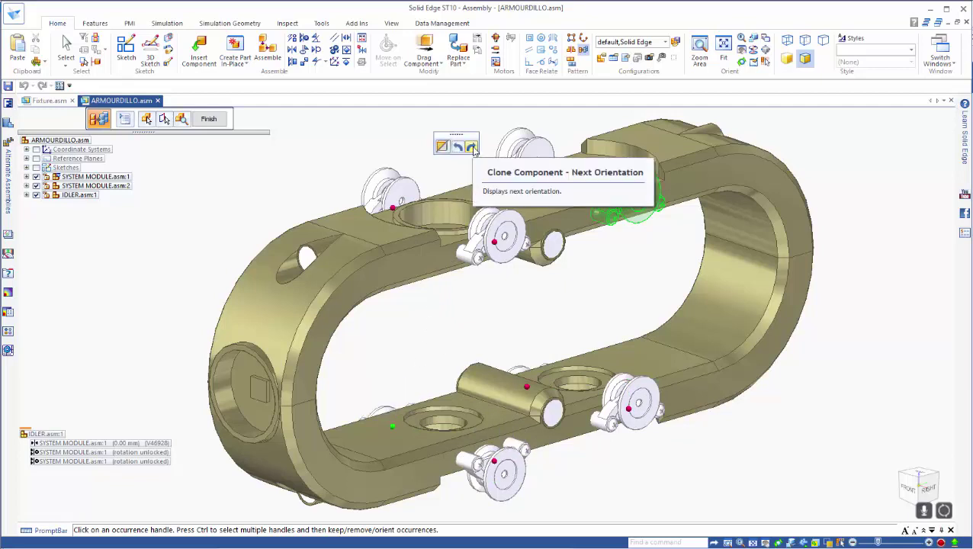
pyautogui.click(472, 146)
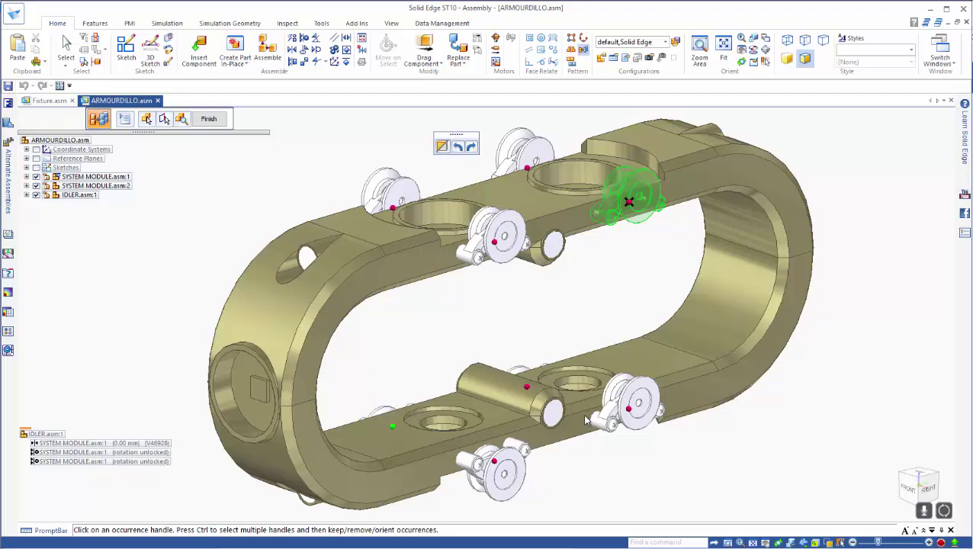
pyautogui.moveTo(557, 467)
pyautogui.mouseDown(button='middle')
pyautogui.moveTo(673, 440)
pyautogui.moveTo(554, 466)
pyautogui.mouseUp(button='middle')
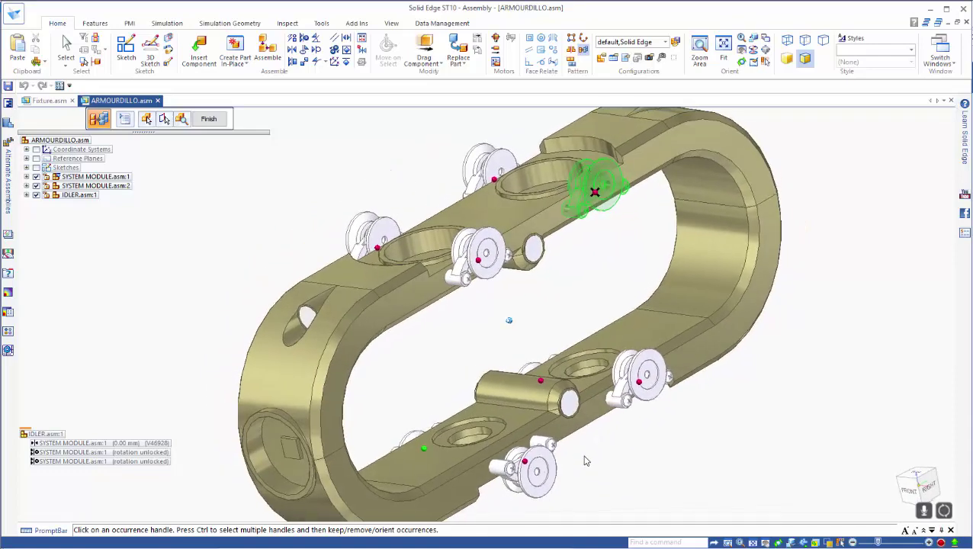
pyautogui.moveTo(584, 461); pyautogui.dragTo(624, 326, button='middle')
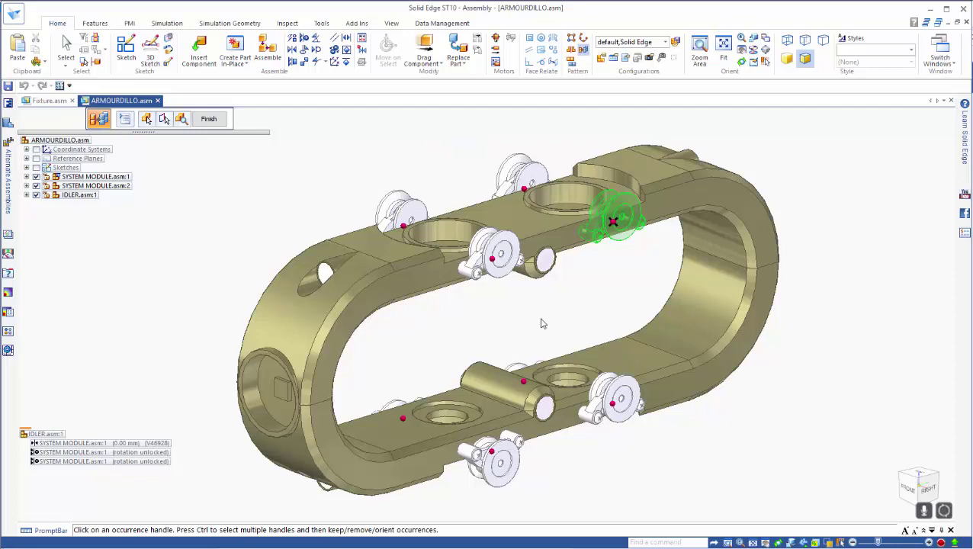
pyautogui.rightClick(499, 300)
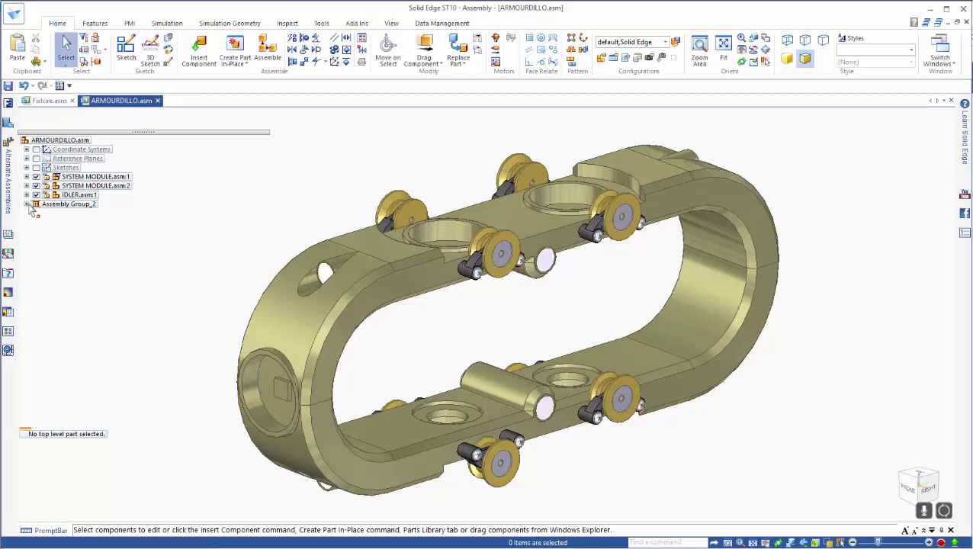
# Expand the new assembly group, inspect individual cloned IDLER occurrences and their relationships, and check the commands available for the group.
pyautogui.click(26, 203)
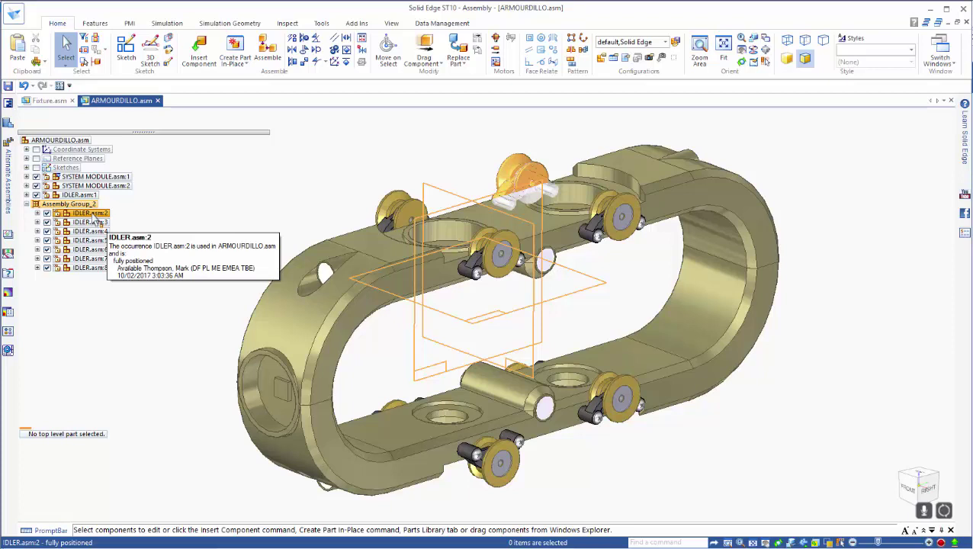
pyautogui.click(92, 216)
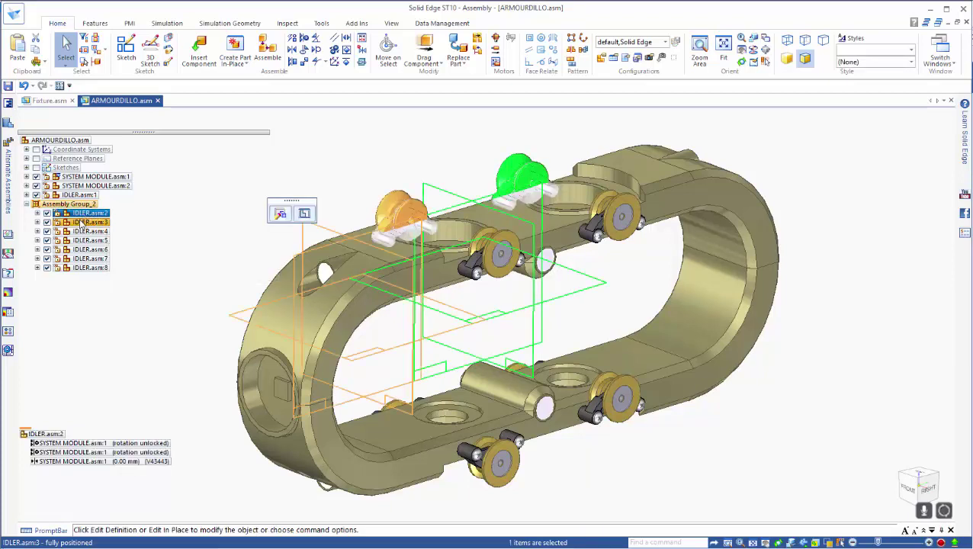
pyautogui.click(91, 222)
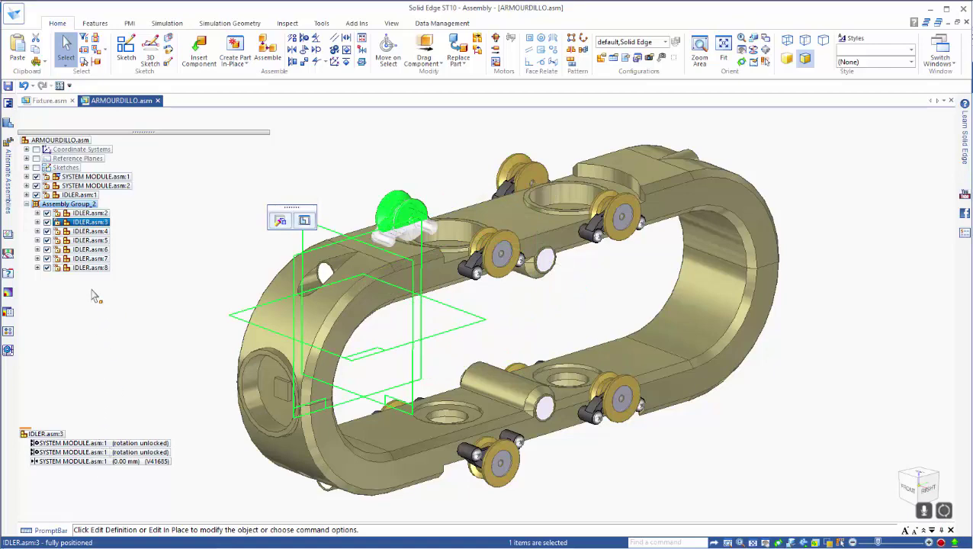
pyautogui.click(92, 232)
pyautogui.click(92, 241)
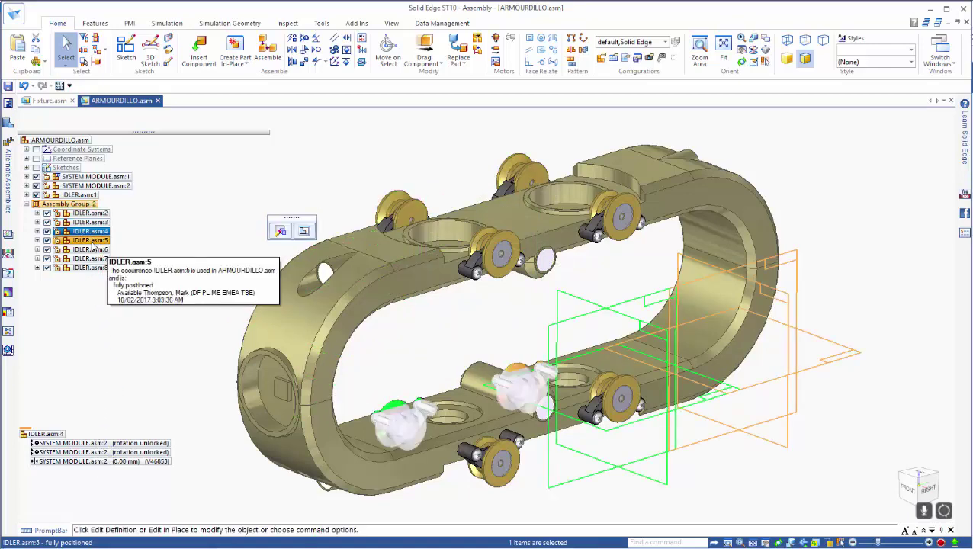
pyautogui.rightClick(87, 205)
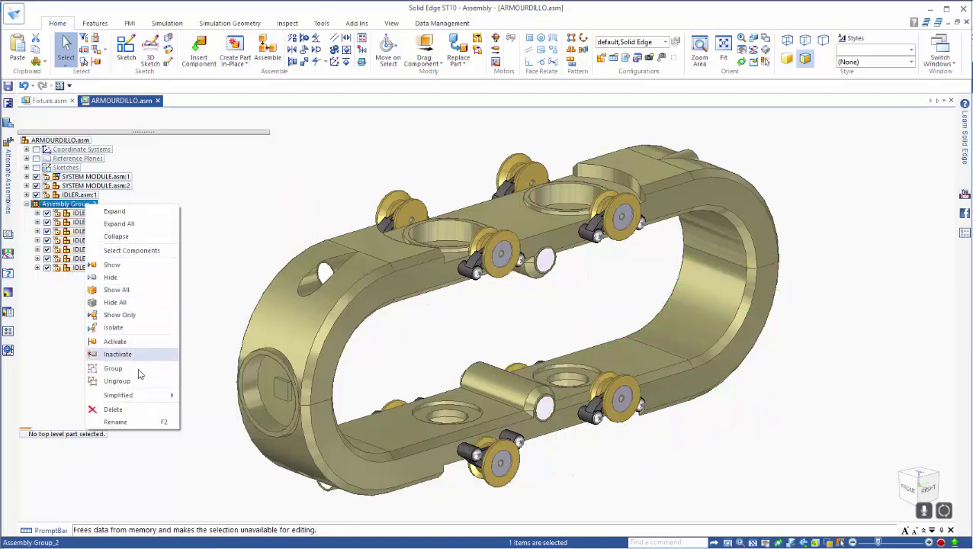
pyautogui.click(243, 202)
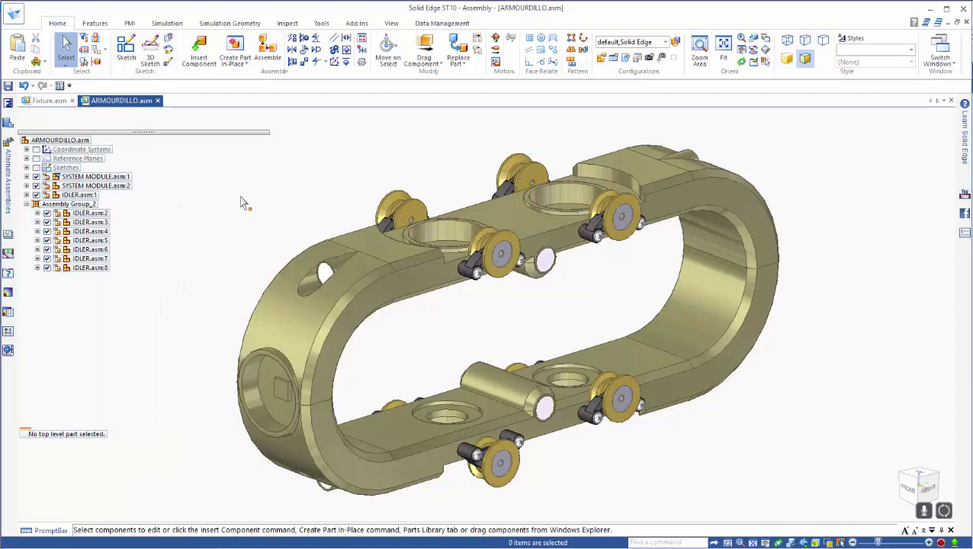